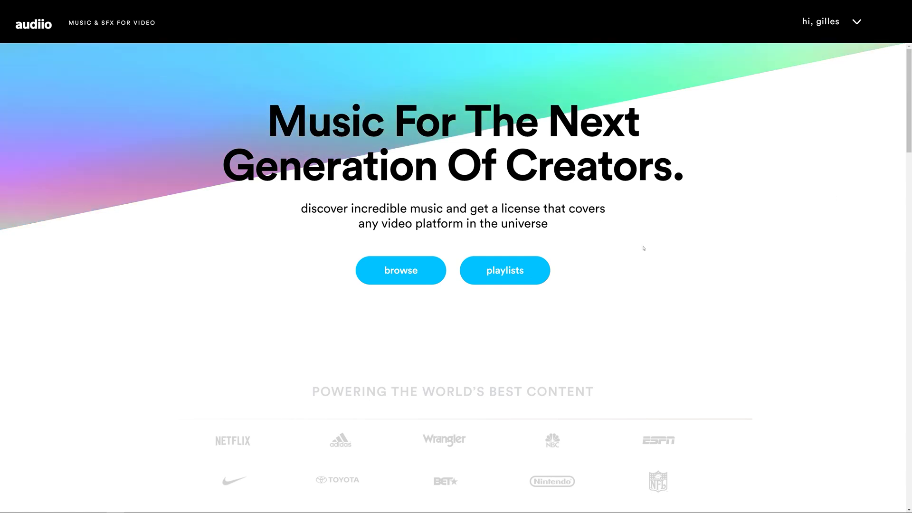
# Step: Filter the Audiio music library to show only hip hop tracks
pyautogui.click(421, 269)
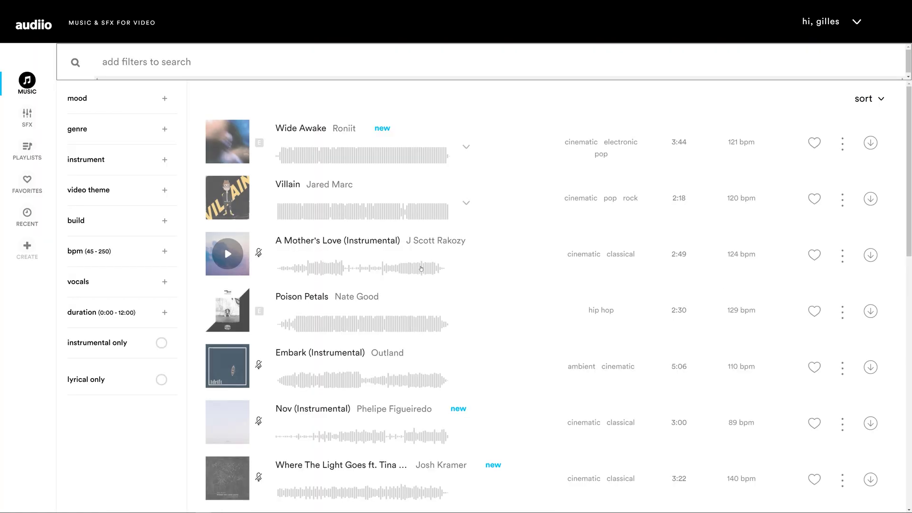
pyautogui.click(166, 129)
pyautogui.scroll(-2, 134, 217)
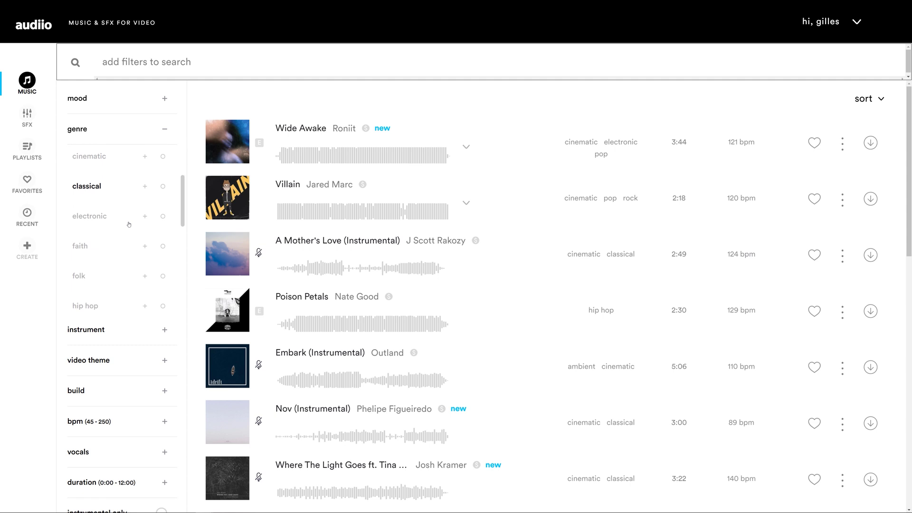
pyautogui.click(103, 292)
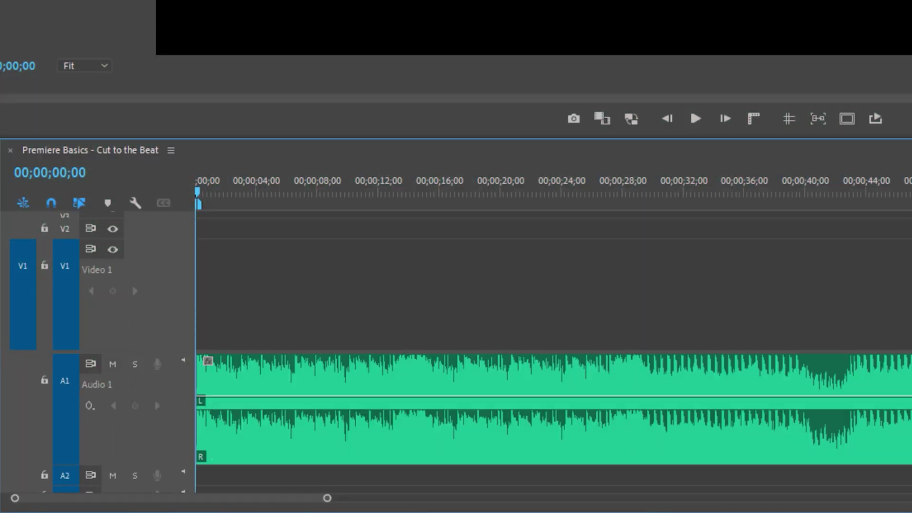
# Step: Add a sequence marker on each beat of the music, going back to mark missed beats
pyautogui.press('=')
pyautogui.click(207, 187)
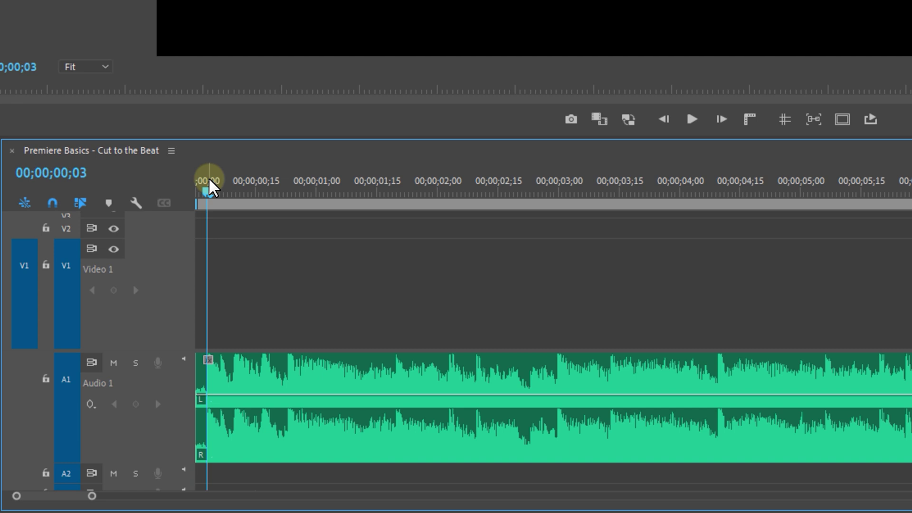
pyautogui.press('m')
pyautogui.press('m')
pyautogui.press('m')
pyautogui.press('space')
pyautogui.press('Left')
pyautogui.press('Left')
pyautogui.press('Left')
pyautogui.press('Left')
pyautogui.press('Left')
pyautogui.press('m')
pyautogui.press('Right')
pyautogui.press('Right')
pyautogui.press('Right')
pyautogui.press('Right')
pyautogui.press('Right')
pyautogui.press('Right')
pyautogui.press('Right')
pyautogui.press('m')
pyautogui.press('space')
pyautogui.press('m')
pyautogui.press('m')
pyautogui.press('m')
pyautogui.press('m')
pyautogui.press('m')
pyautogui.press('m')
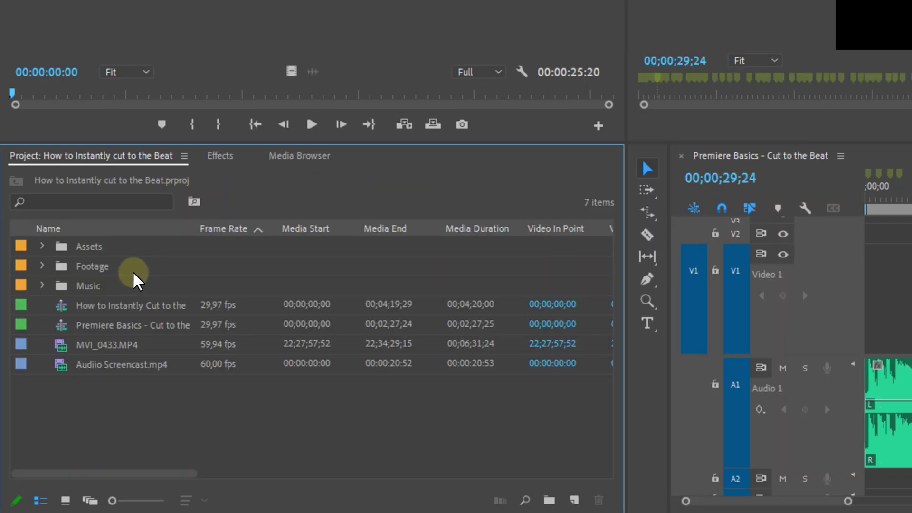
# Step: Open the Footage bin and mark the first clip's In at 2:22 and Out at 4:18
pyautogui.doubleClick(92, 264)
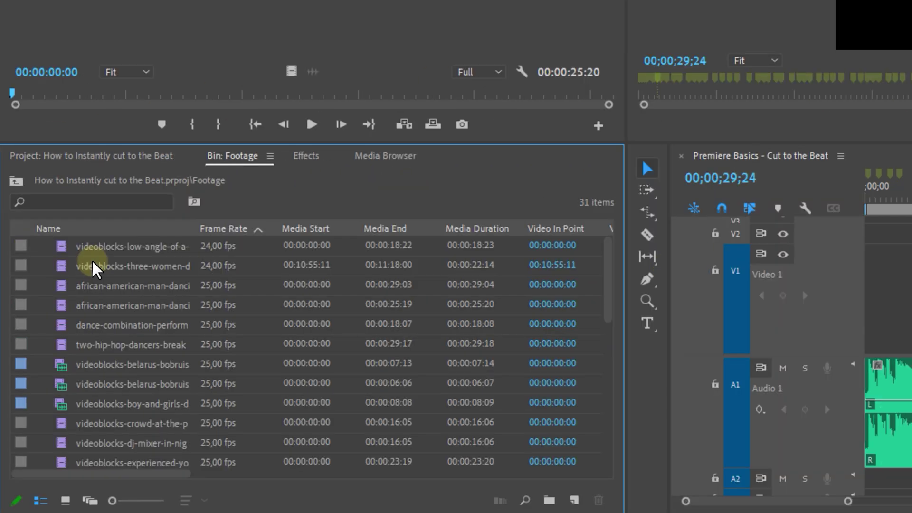
pyautogui.click(76, 247)
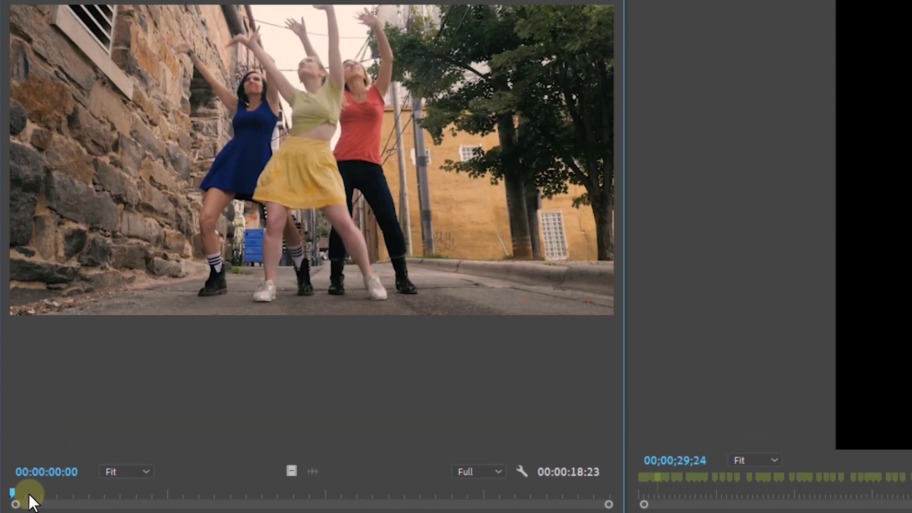
pyautogui.moveTo(12, 93); pyautogui.dragTo(39, 94)
pyautogui.press('i')
pyautogui.moveTo(39, 493); pyautogui.dragTo(161, 493)
pyautogui.press('i')
pyautogui.press('o')
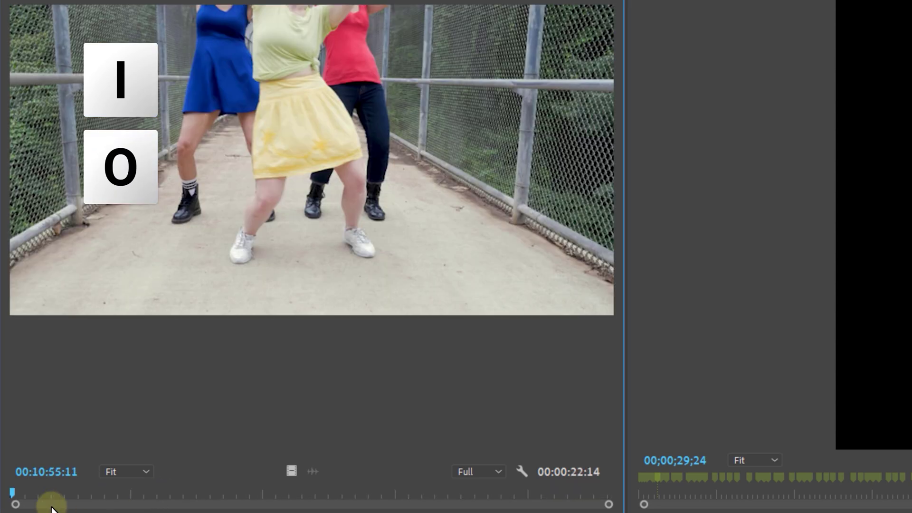
pyautogui.moveTo(50, 494); pyautogui.dragTo(167, 484)
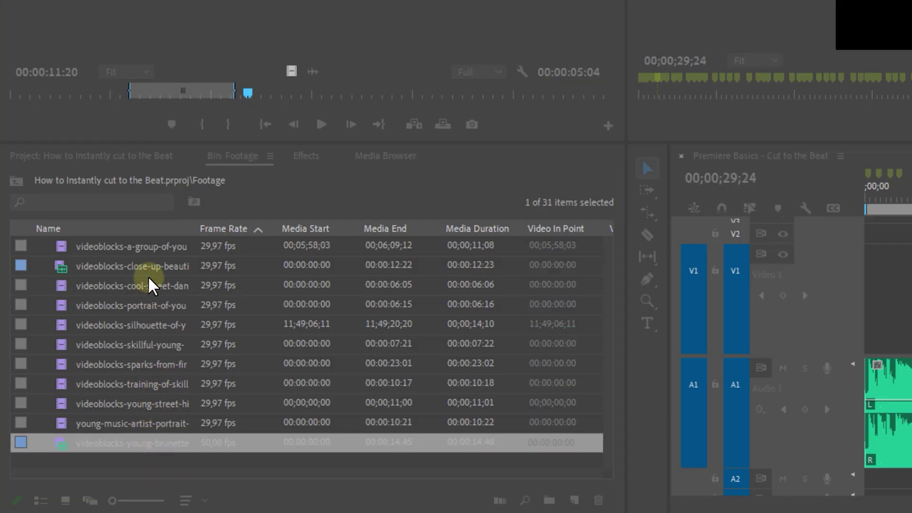
# Step: Ctrl-select the chosen footage clips one by one in their intended playback order
pyautogui.keyDown('ctrl'); pyautogui.click(152, 271); pyautogui.keyUp('ctrl')
pyautogui.keyDown('ctrl'); pyautogui.click(157, 305); pyautogui.keyUp('ctrl')
pyautogui.keyDown('ctrl'); pyautogui.click(158, 344); pyautogui.keyUp('ctrl')
pyautogui.keyDown('ctrl'); pyautogui.click(160, 384); pyautogui.keyUp('ctrl')
pyautogui.keyDown('ctrl'); pyautogui.click(160, 423); pyautogui.keyUp('ctrl')
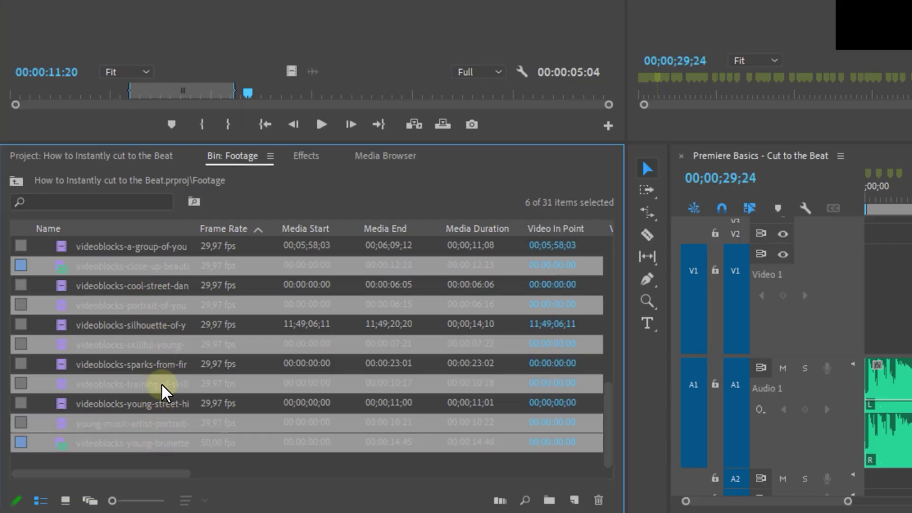
pyautogui.scroll(2, 161, 360)
pyautogui.keyDown('ctrl'); pyautogui.click(158, 305); pyautogui.keyUp('ctrl')
pyautogui.keyDown('ctrl'); pyautogui.click(157, 264); pyautogui.keyUp('ctrl')
pyautogui.scroll(2, 175, 339)
pyautogui.keyDown('ctrl'); pyautogui.click(170, 272); pyautogui.keyUp('ctrl')
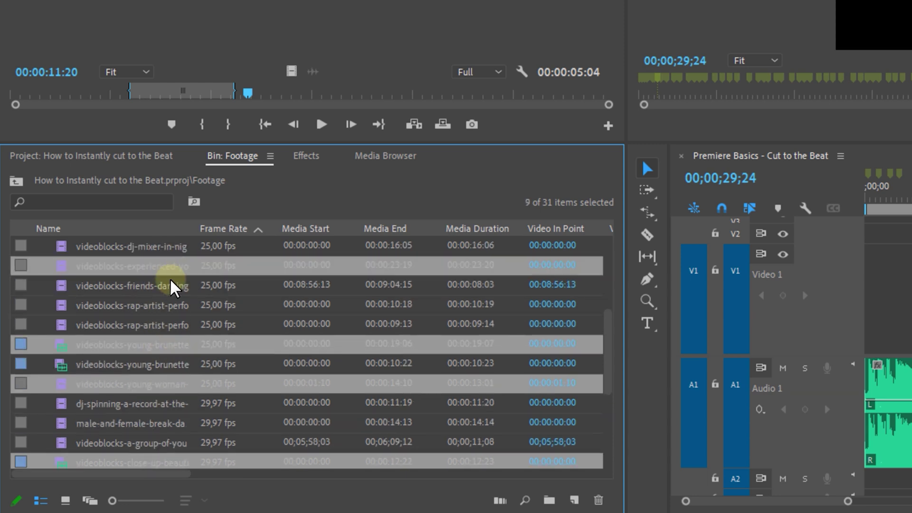
pyautogui.scroll(2, 152, 316)
pyautogui.keyDown('ctrl'); pyautogui.click(153, 246); pyautogui.keyUp('ctrl')
pyautogui.keyDown('ctrl'); pyautogui.click(153, 285); pyautogui.keyUp('ctrl')
pyautogui.keyDown('ctrl'); pyautogui.click(152, 324); pyautogui.keyUp('ctrl')
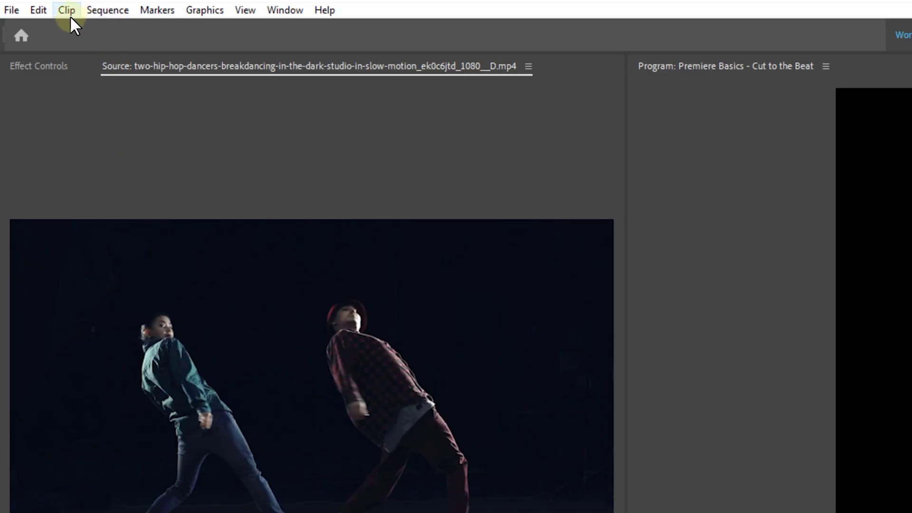
# Step: Open Clip > Automate to Sequence and expand the Ordering dropdown
pyautogui.click(67, 16)
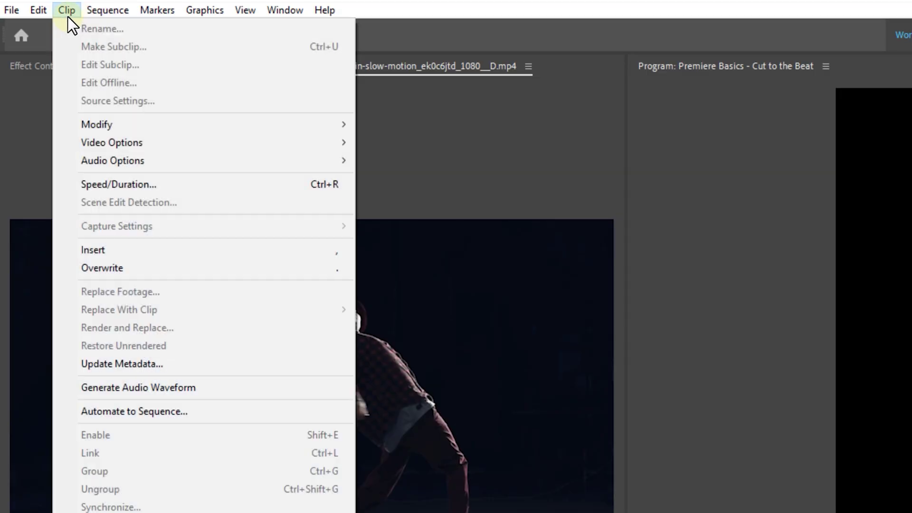
pyautogui.click(203, 415)
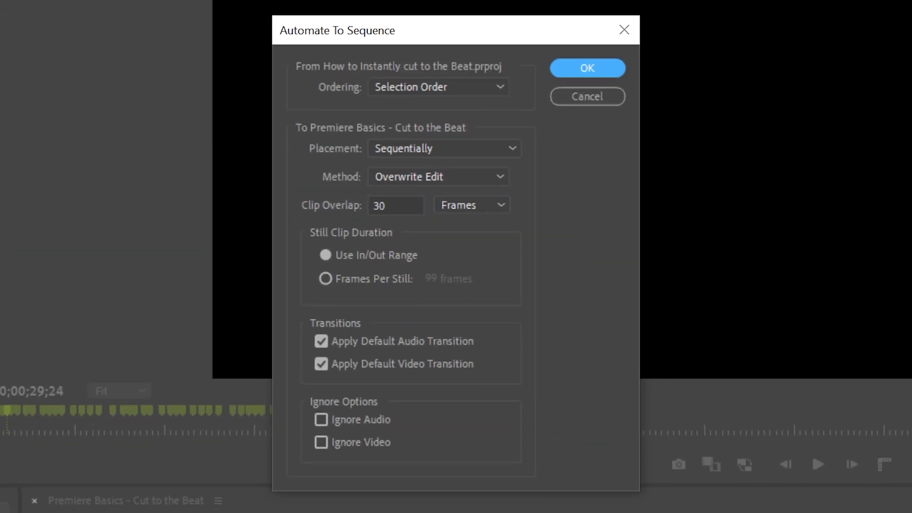
pyautogui.click(420, 86)
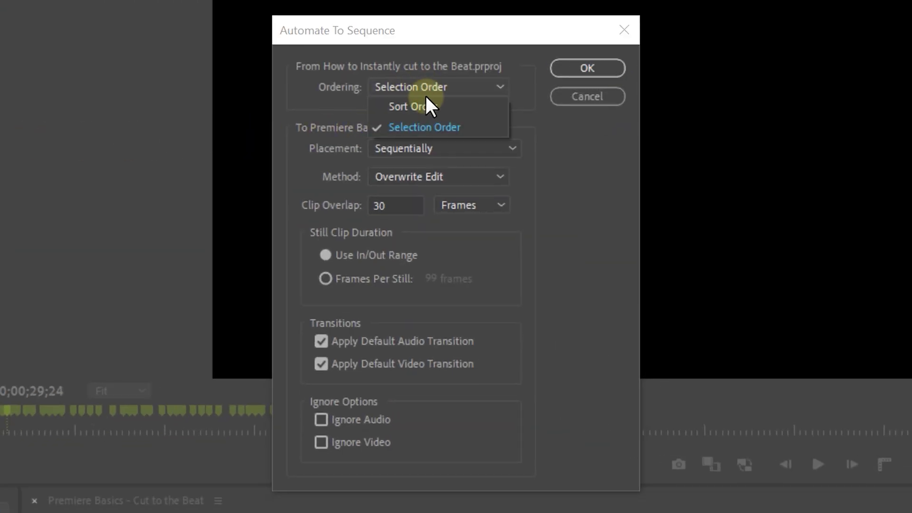
# Step: Use Selection Order and At Unnumbered Markers placement with Ignore Audio on, and confirm
pyautogui.click(466, 131)
pyautogui.click(486, 149)
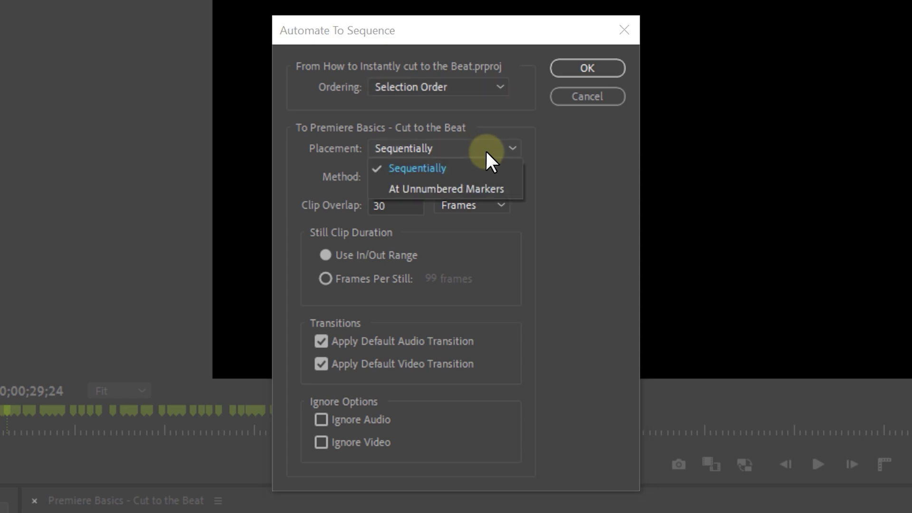
pyautogui.click(509, 189)
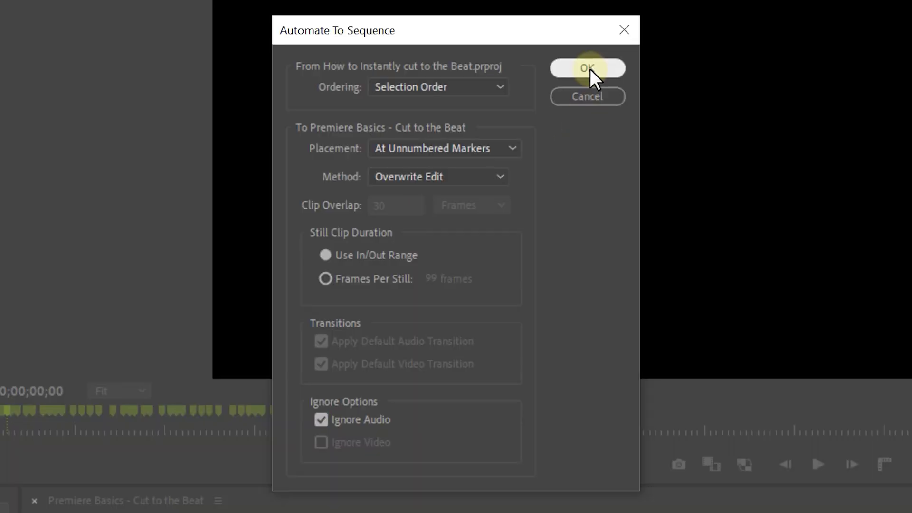
pyautogui.click(589, 70)
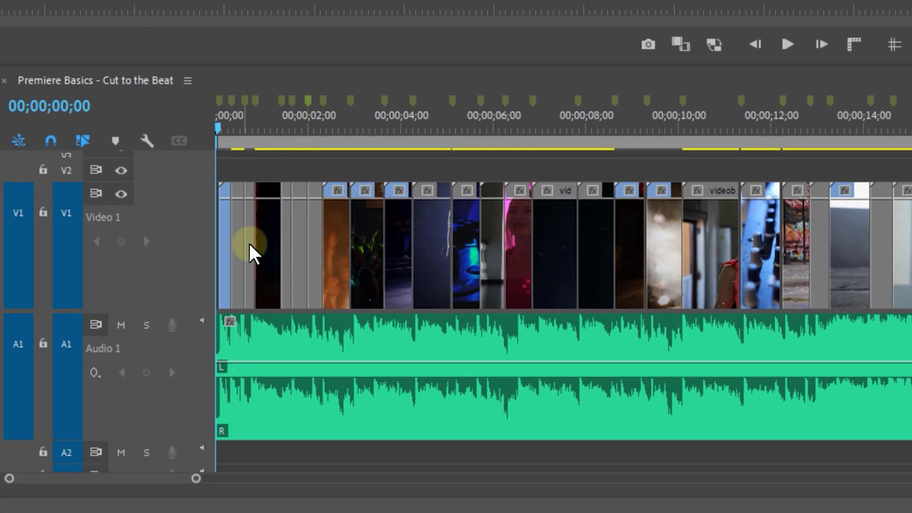